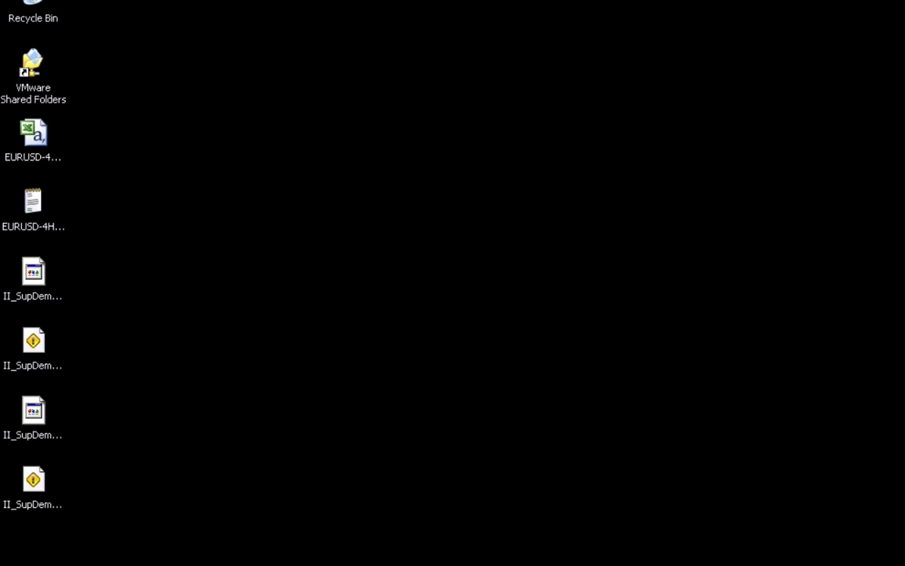
Step: Bring Explorer back and show the Desktop folder listing the four II_SupDemMOD indicator files
key(alt+Tab)
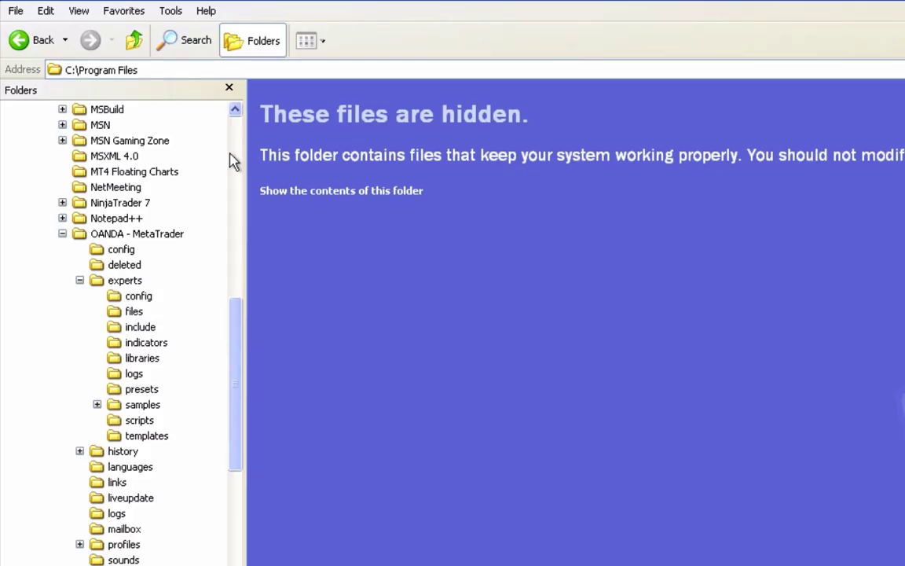
scroll(234, 161, up, 10)
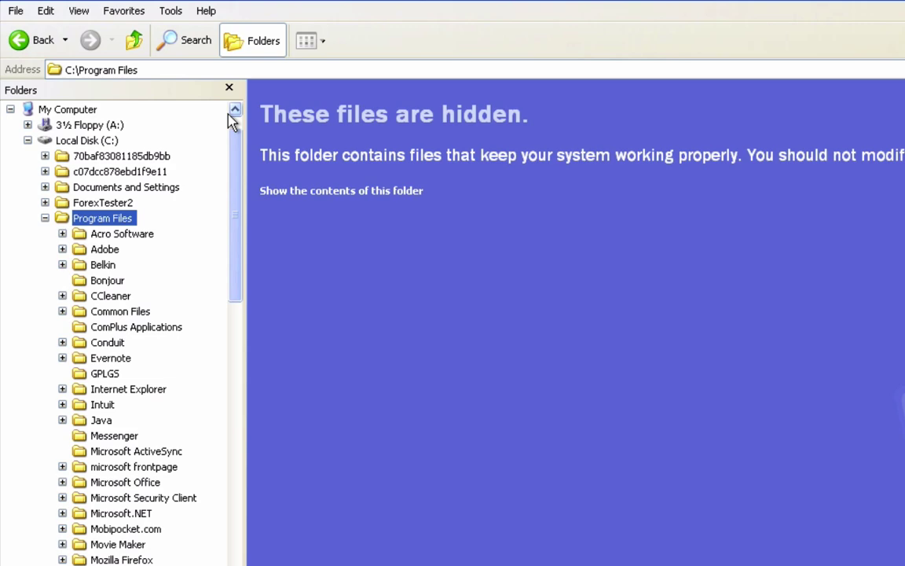
scroll(237, 132, up, 1)
click(94, 125)
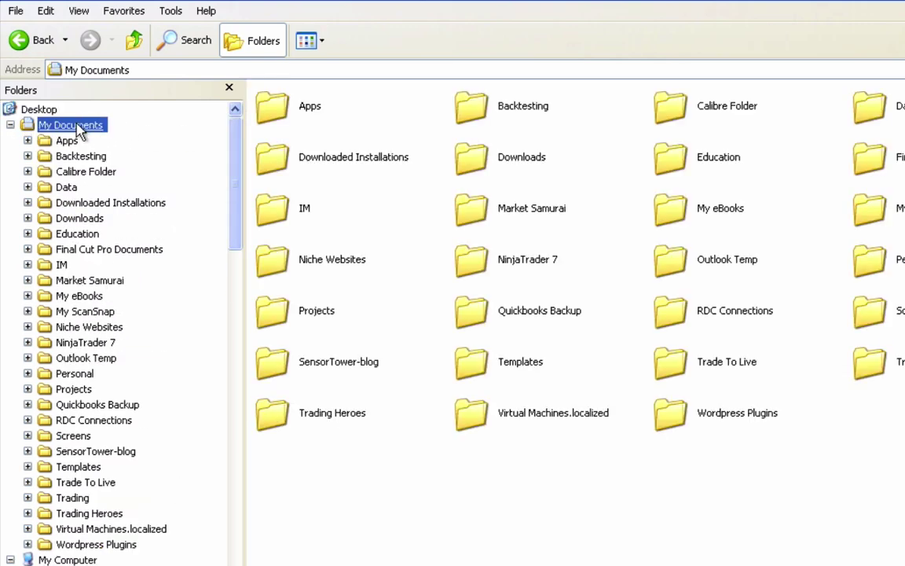
click(43, 110)
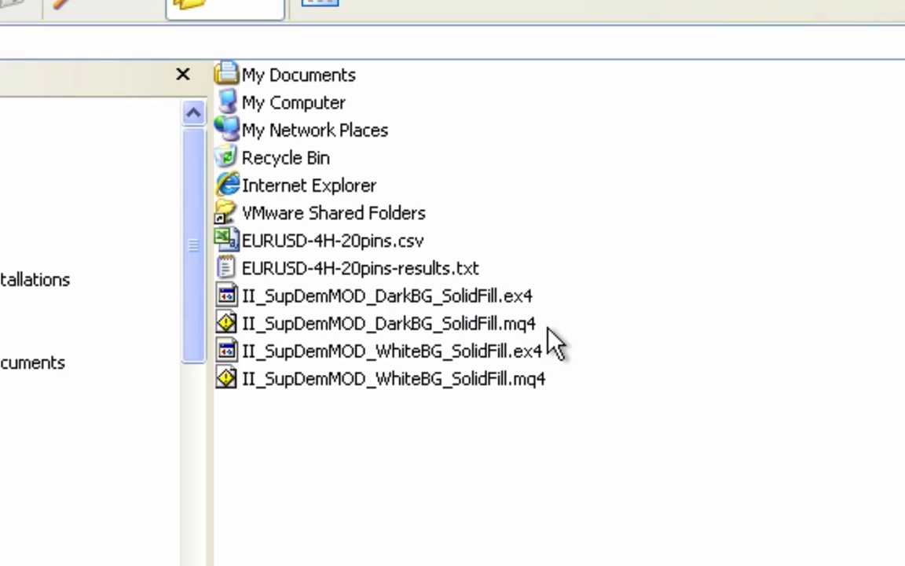
Step: Select all four II_SupDemMOD files and scroll the Folders tree down to Program Files
click(522, 315)
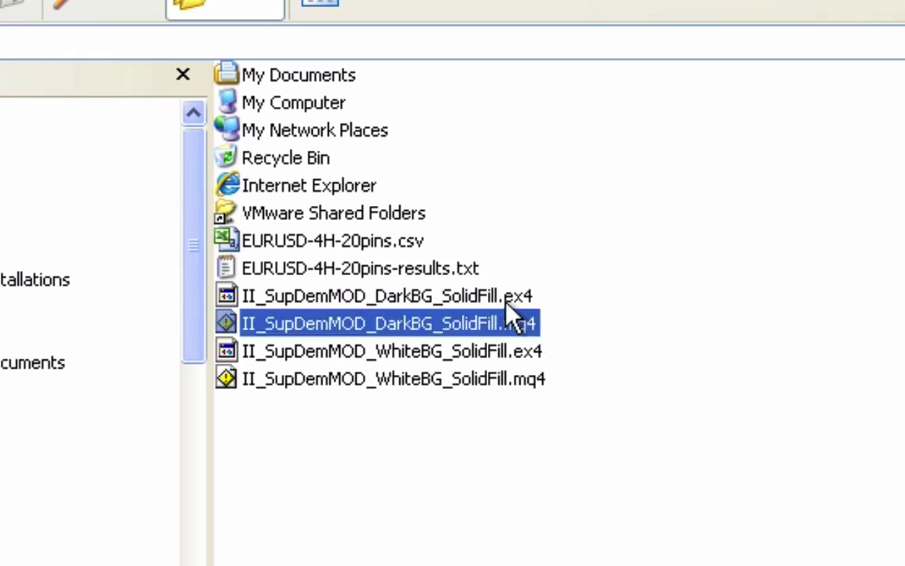
click(507, 301)
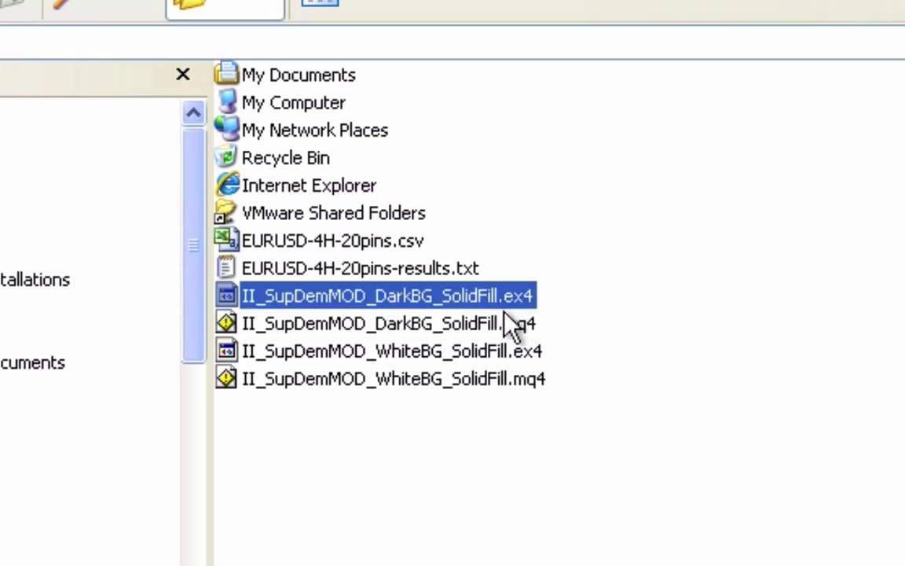
shift+click(520, 375)
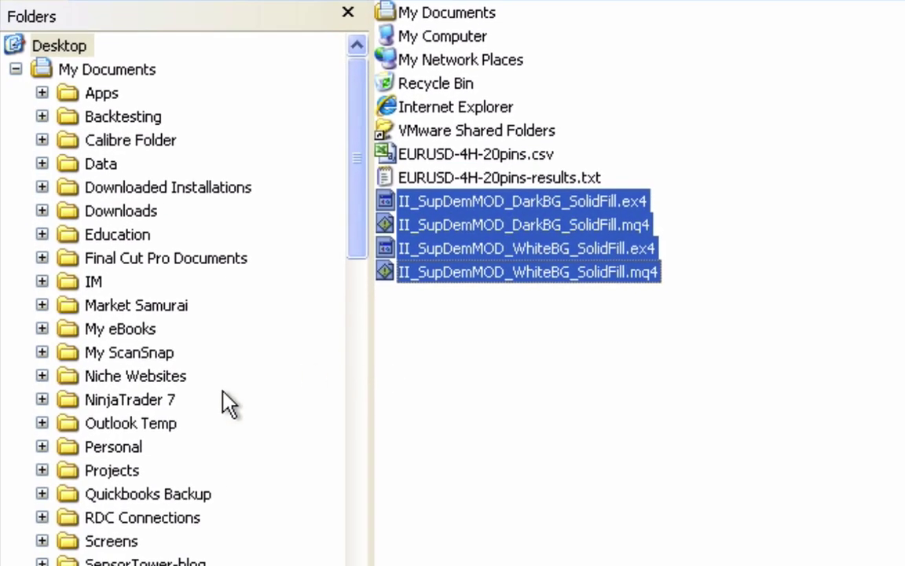
drag(364, 166, 370, 360)
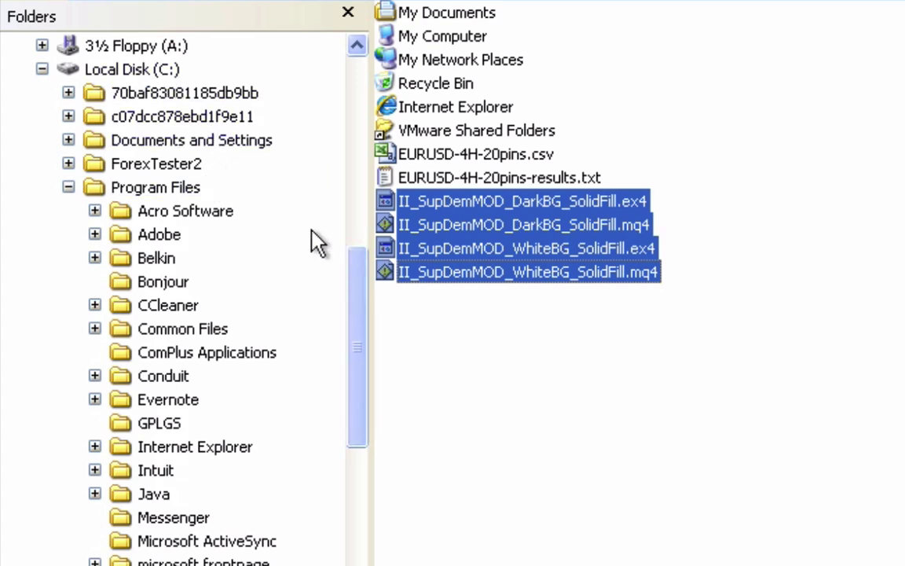
drag(360, 279, 369, 471)
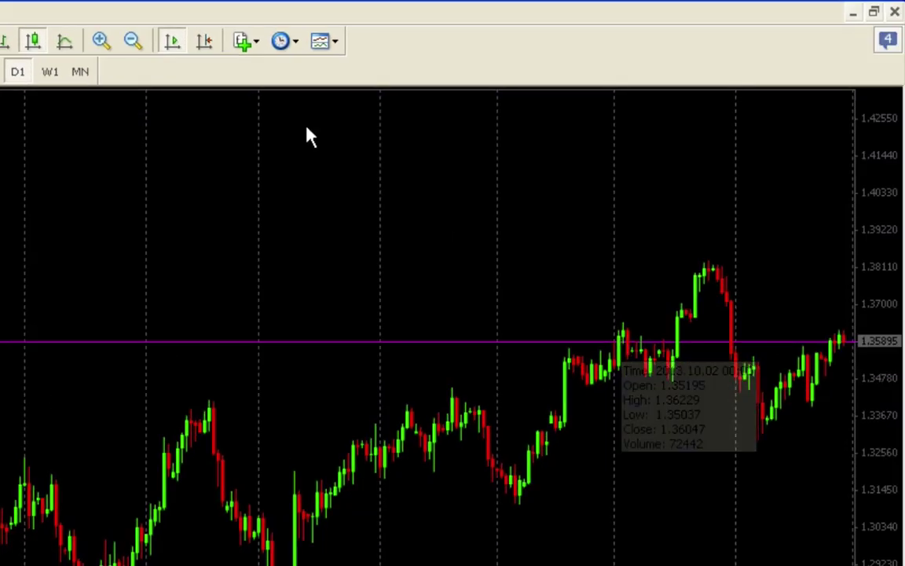
Step: Look through MetaTrader's chart indicator list from the Indicators toolbar button
click(256, 41)
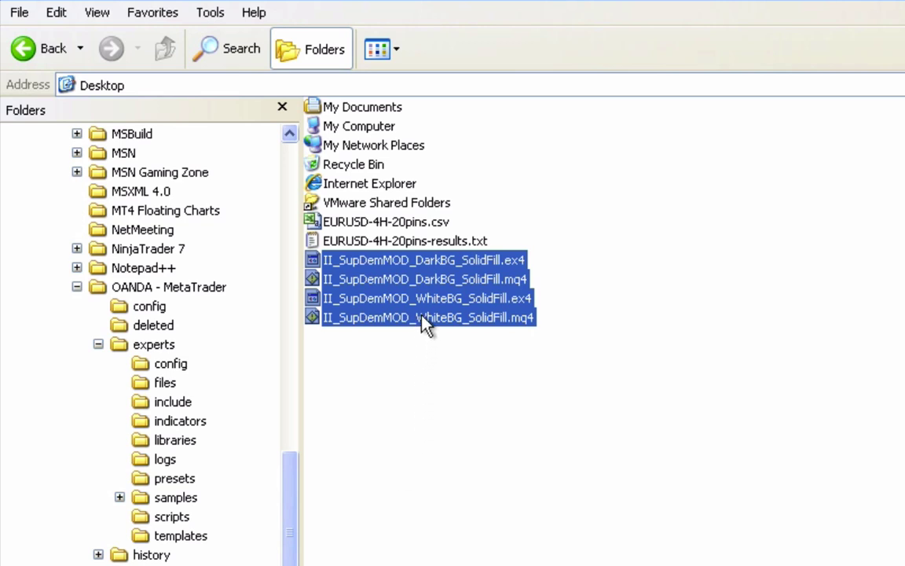
Step: Copy the four SupDem files into experts\indicators and view that folder to confirm them
drag(425, 324, 209, 440)
click(189, 429)
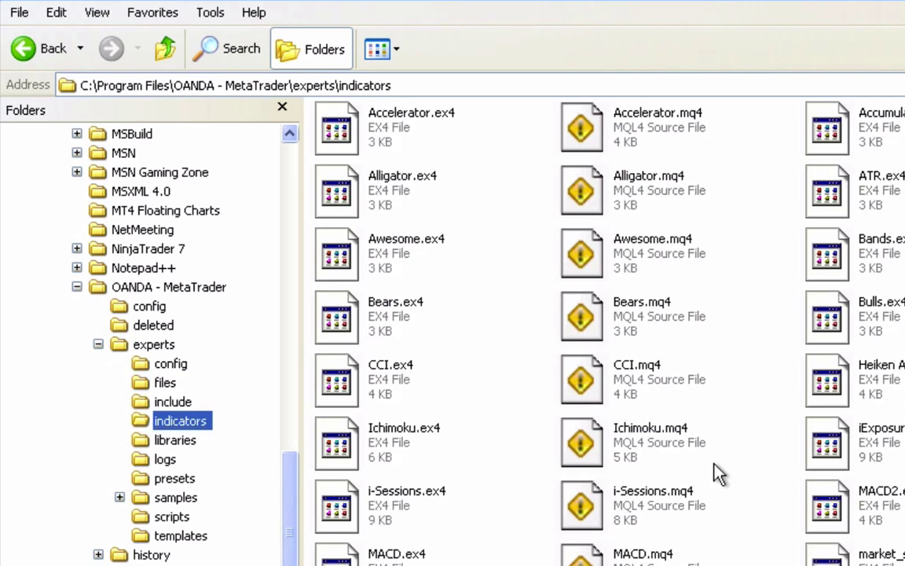
scroll(142, 346, down, 4)
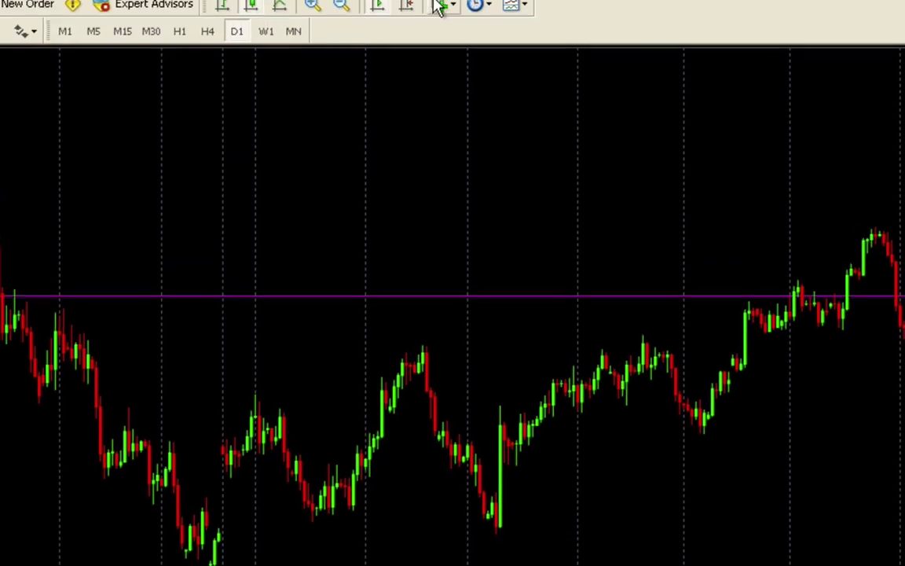
Step: Check MT4's Custom indicators list for SupDem entries, close it, and return to the daily chart
click(442, 36)
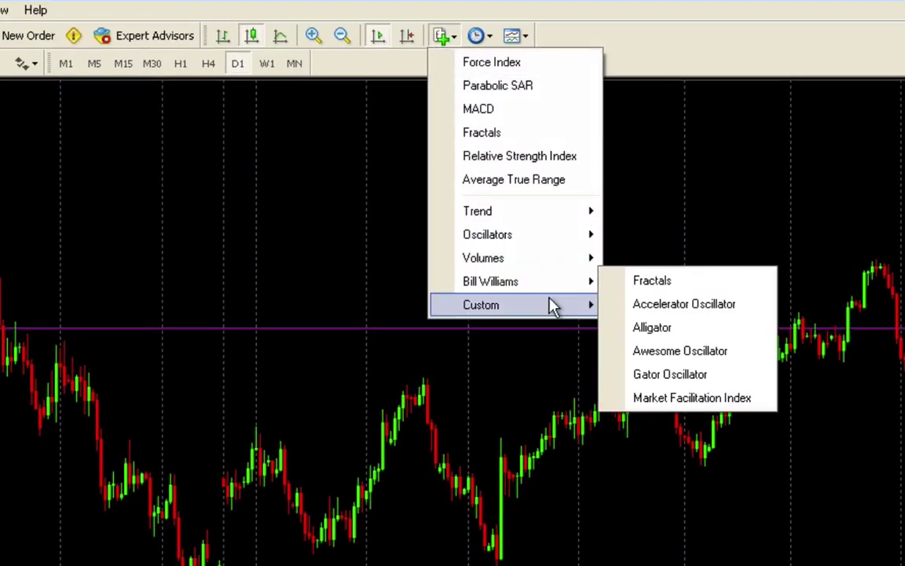
mouse_move(481, 305)
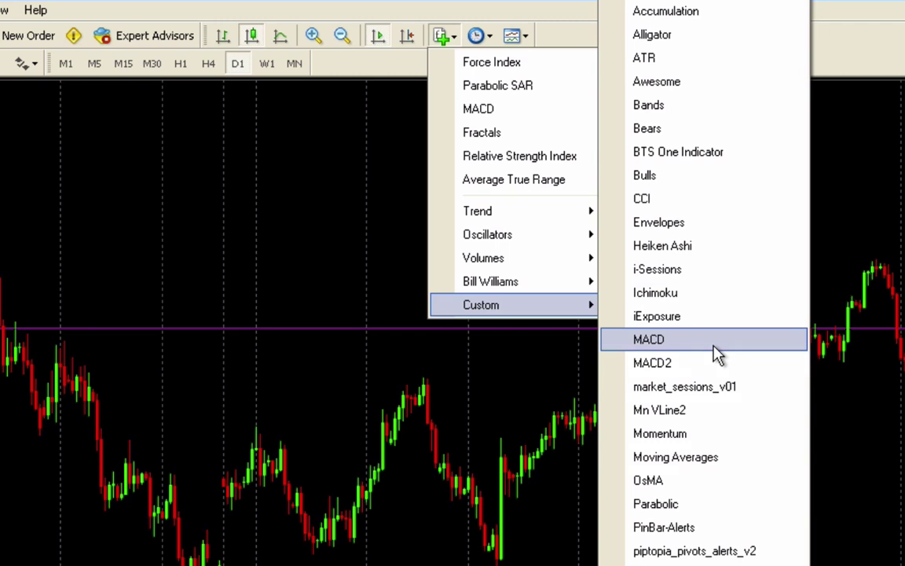
click(885, 85)
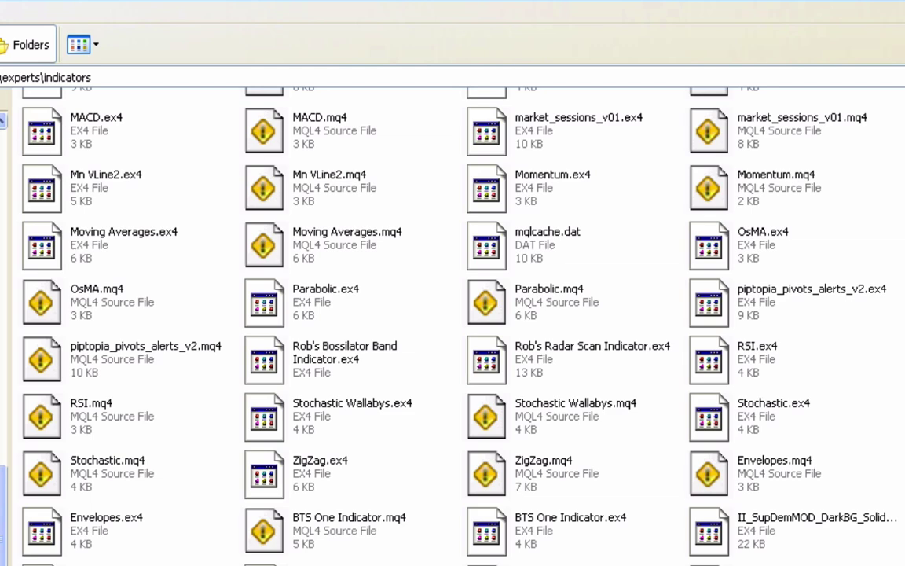
key(super)
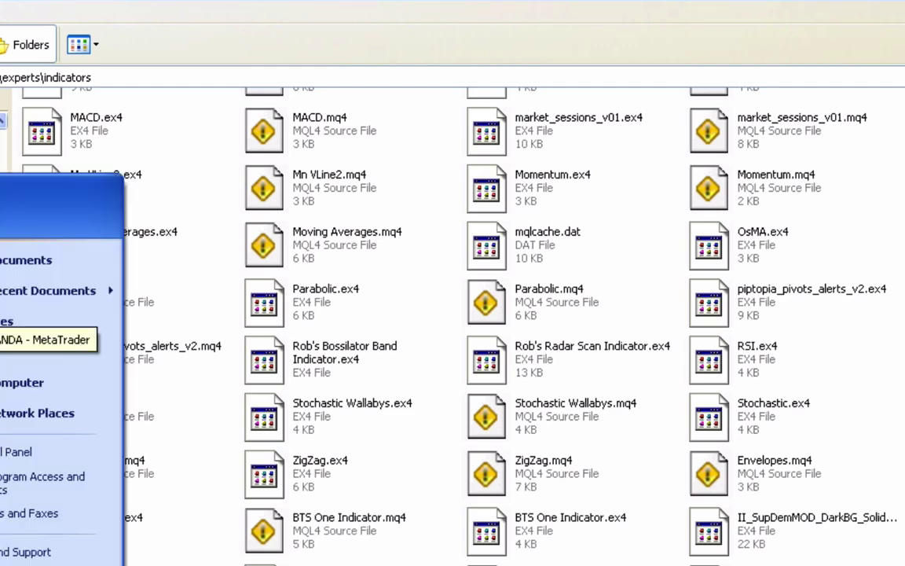
key(Escape)
key(alt+Tab)
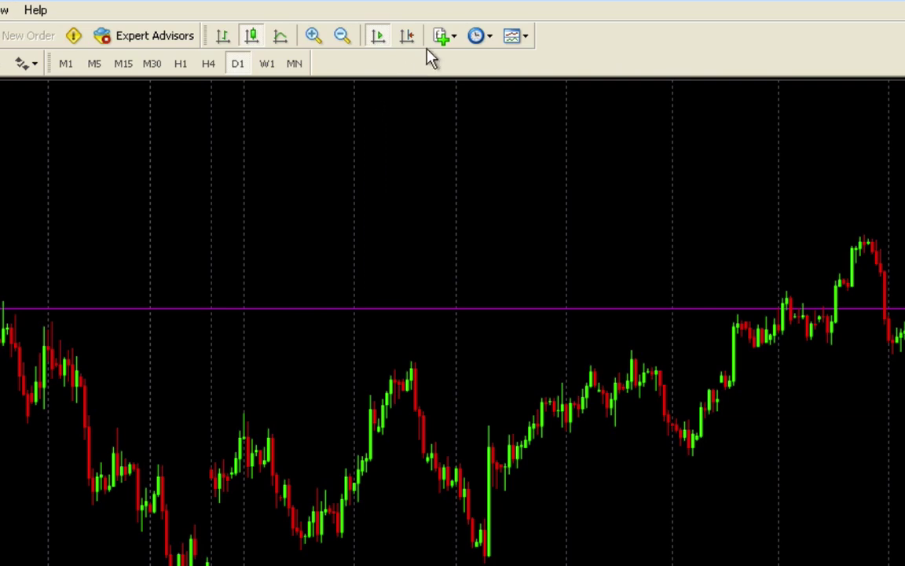
click(438, 40)
mouse_move(481, 305)
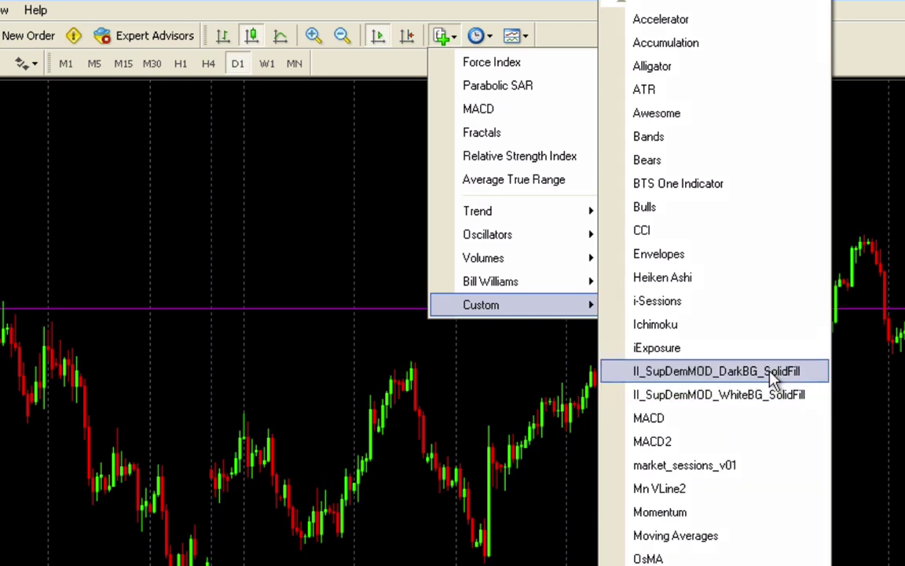
click(279, 283)
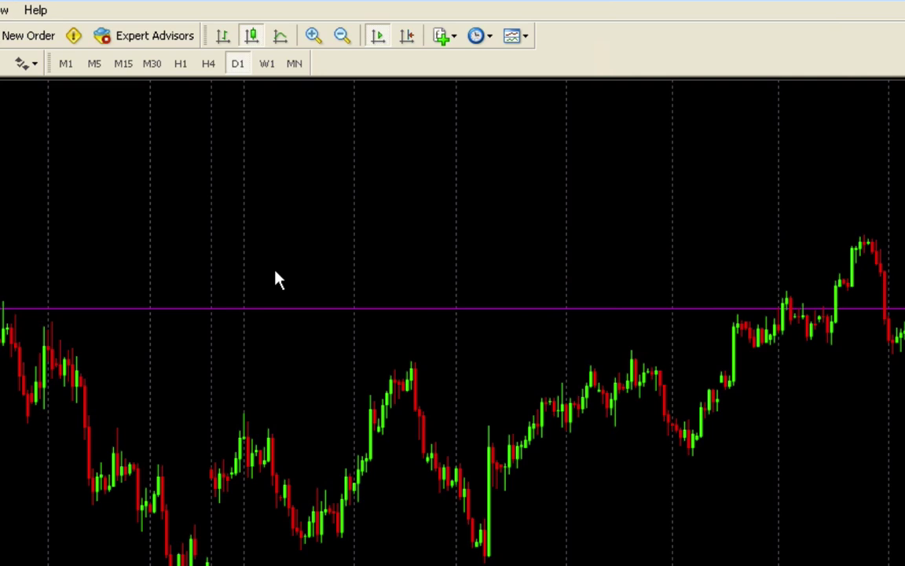